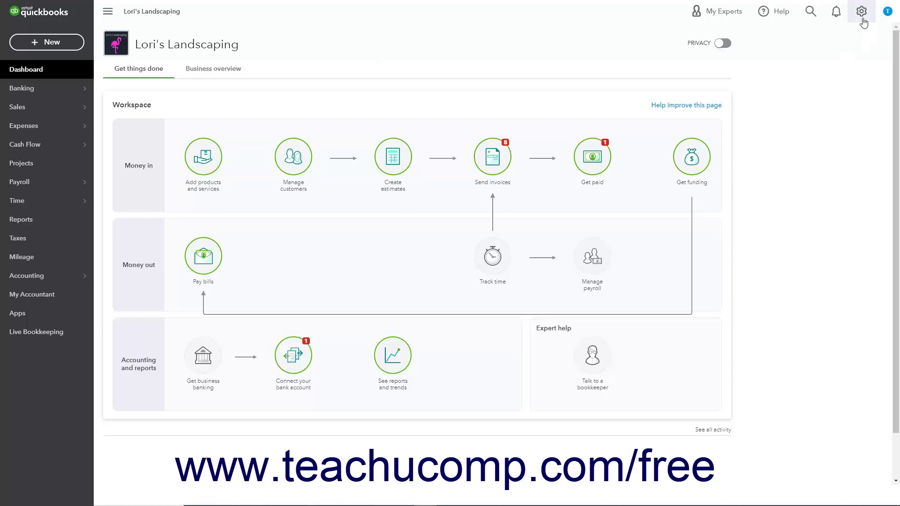
# Open the Reconcile tool, get past its introduction, and dismiss the guidance messages on the account setup page
pyautogui.click(863, 19)
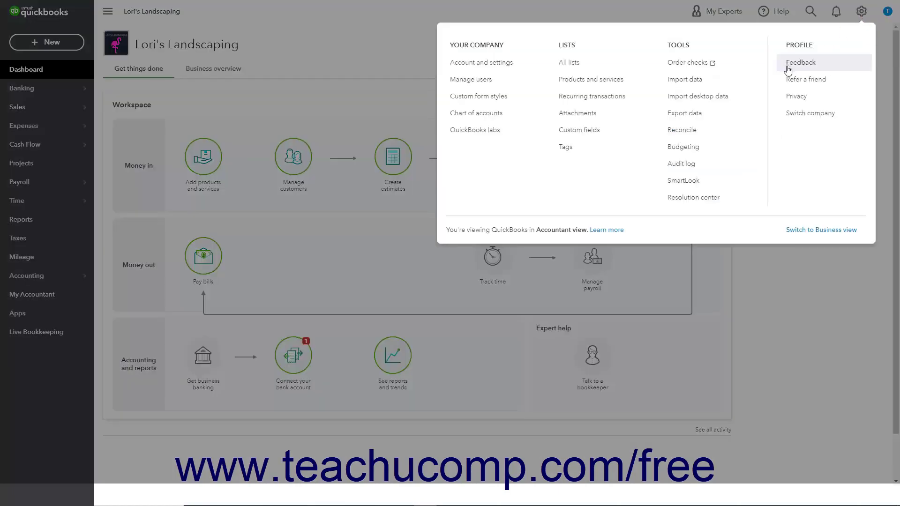
pyautogui.click(695, 135)
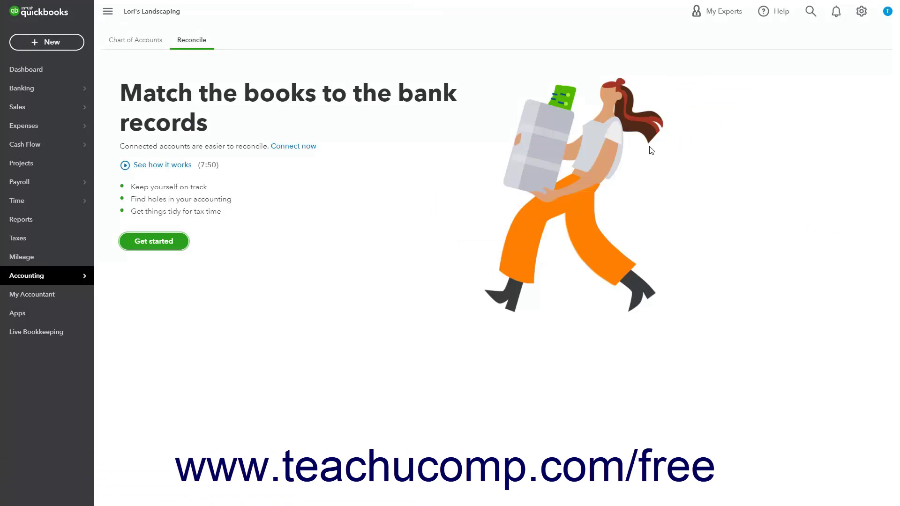
pyautogui.click(155, 243)
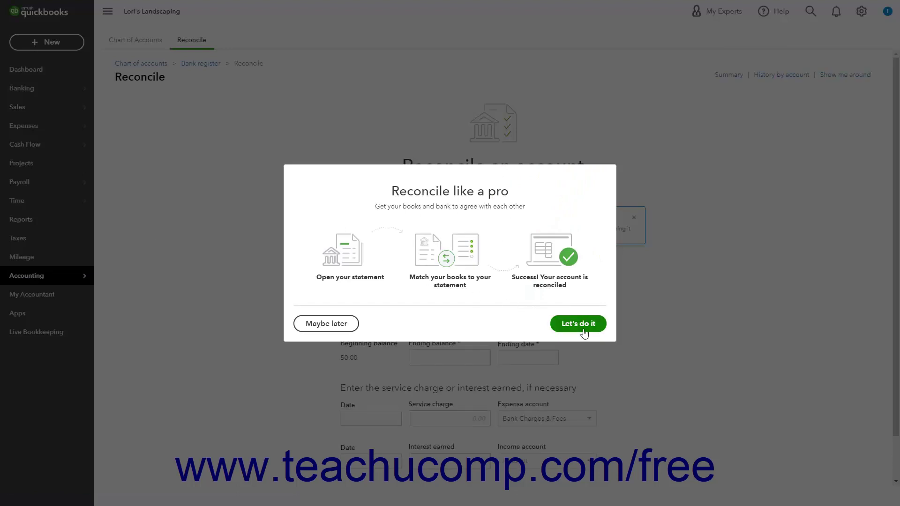
pyautogui.click(583, 333)
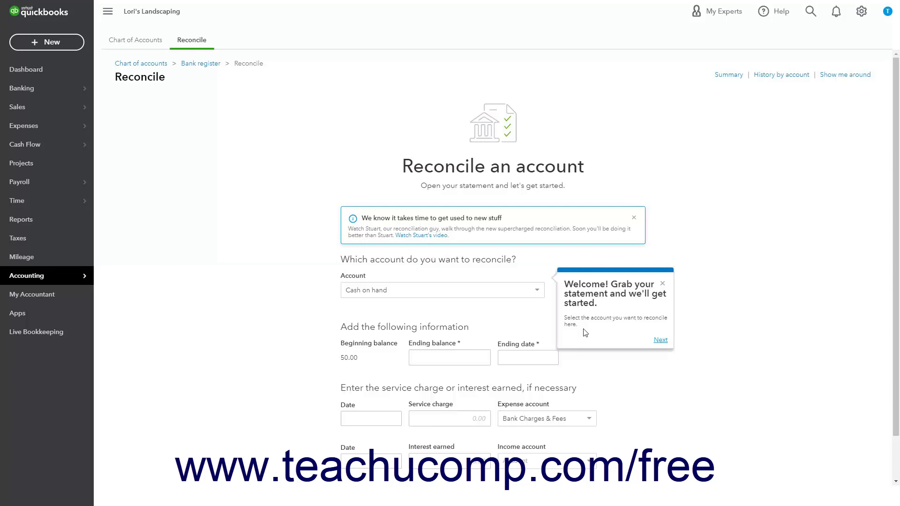
pyautogui.click(662, 283)
pyautogui.click(634, 217)
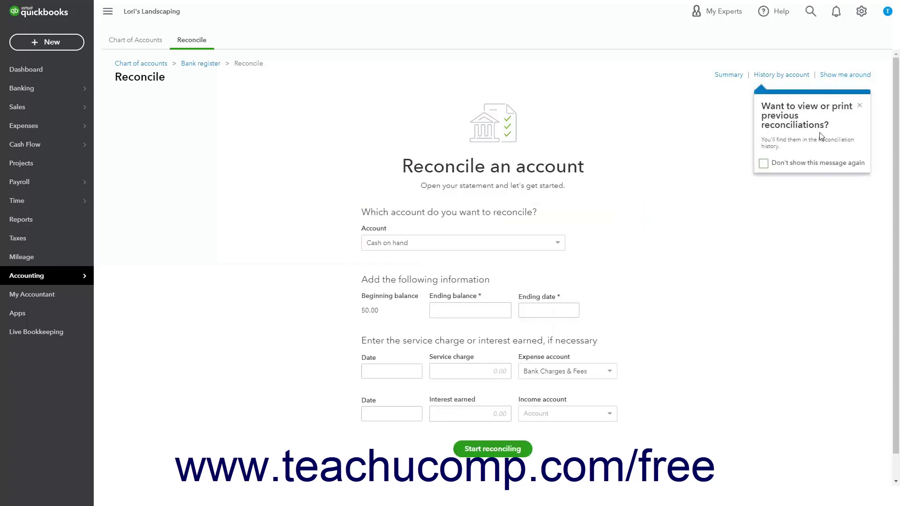
pyautogui.click(858, 106)
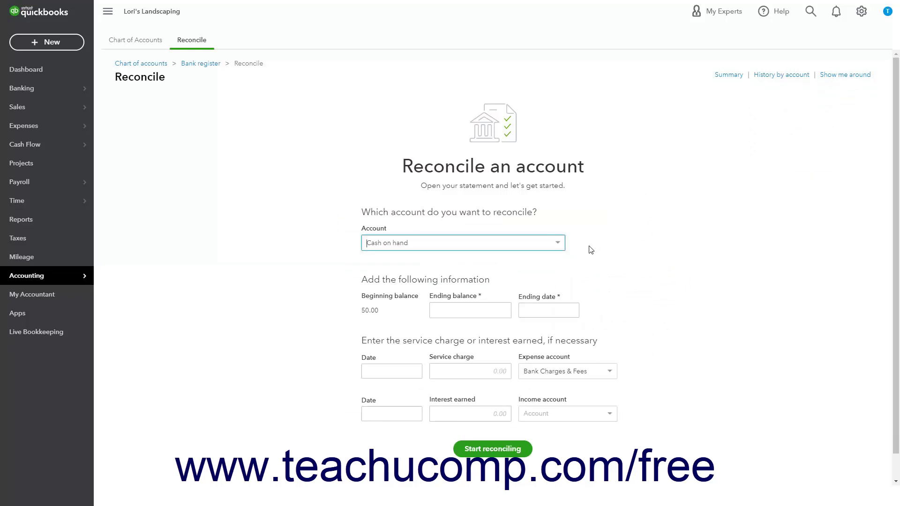
# Set up the AMEX account reconciliation with an ending balance of 218.75 and an ending date of 05/15/2021
pyautogui.click(558, 248)
pyautogui.click(447, 330)
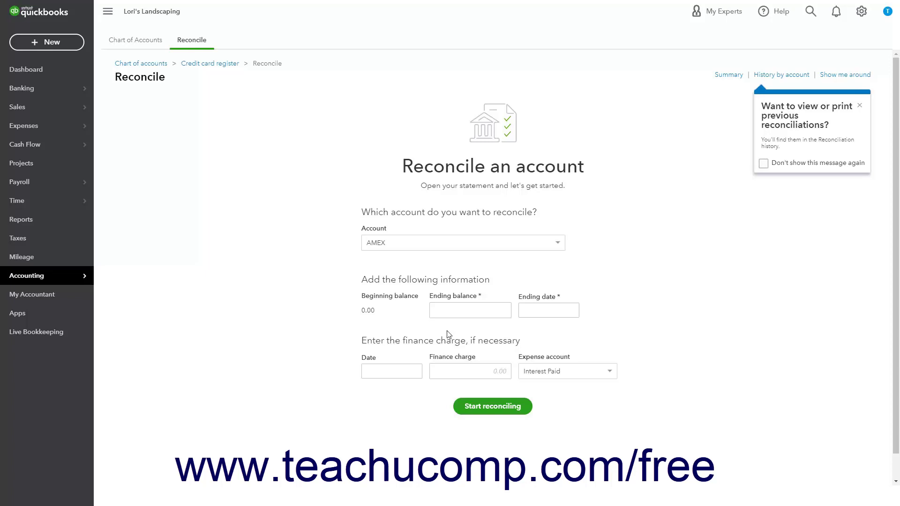
pyautogui.click(450, 306)
pyautogui.click(455, 311)
pyautogui.write('218.75')
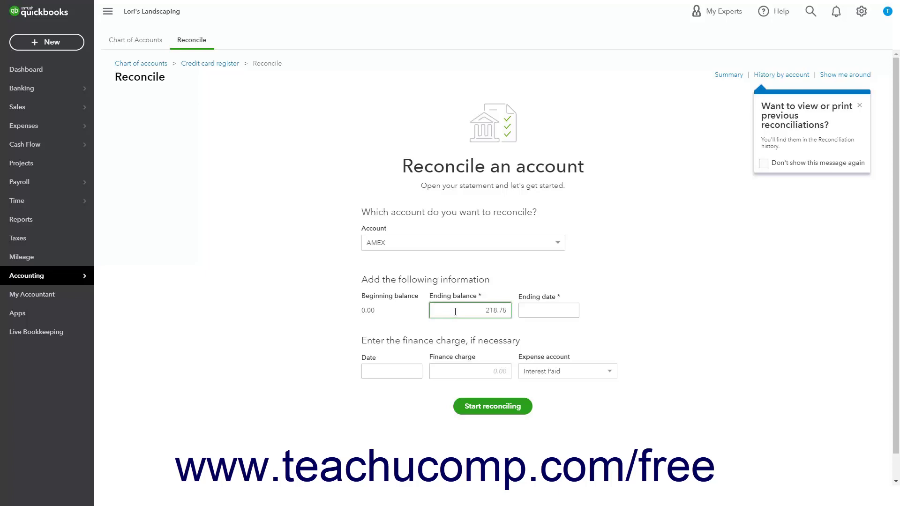
pyautogui.click(561, 312)
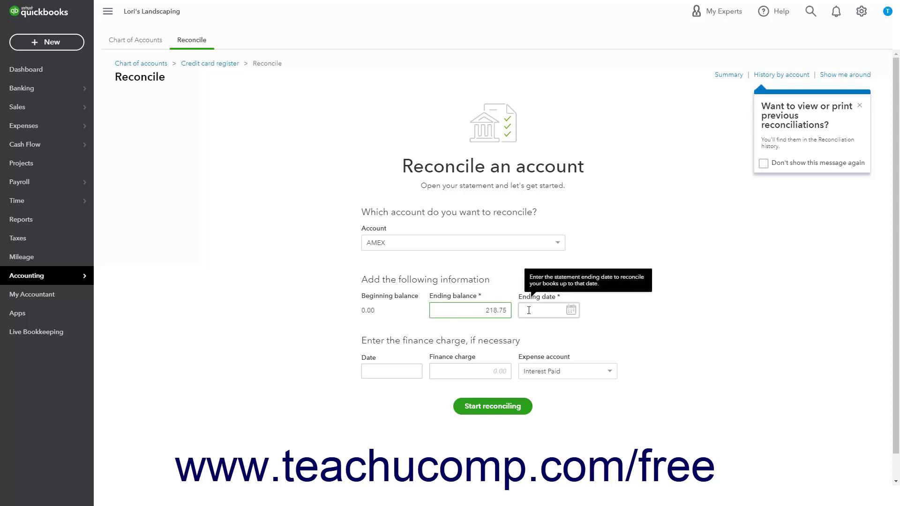
pyautogui.click(571, 311)
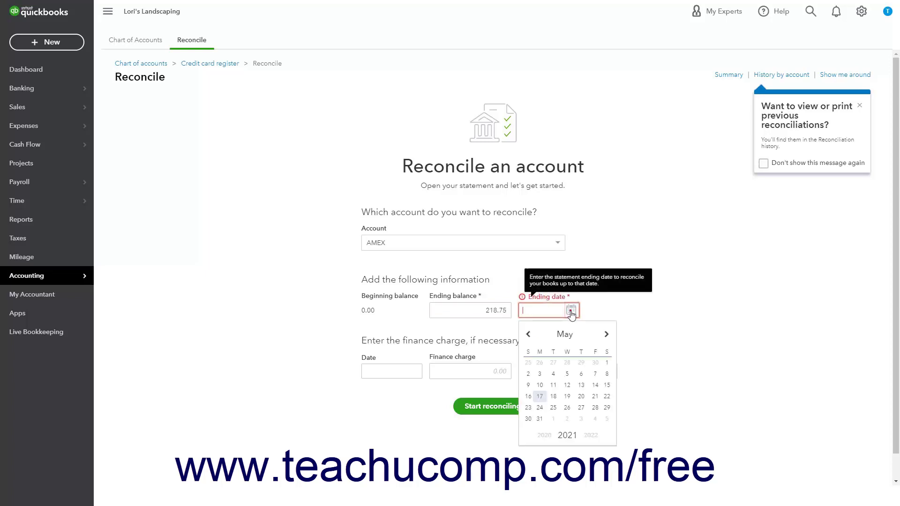
pyautogui.click(607, 385)
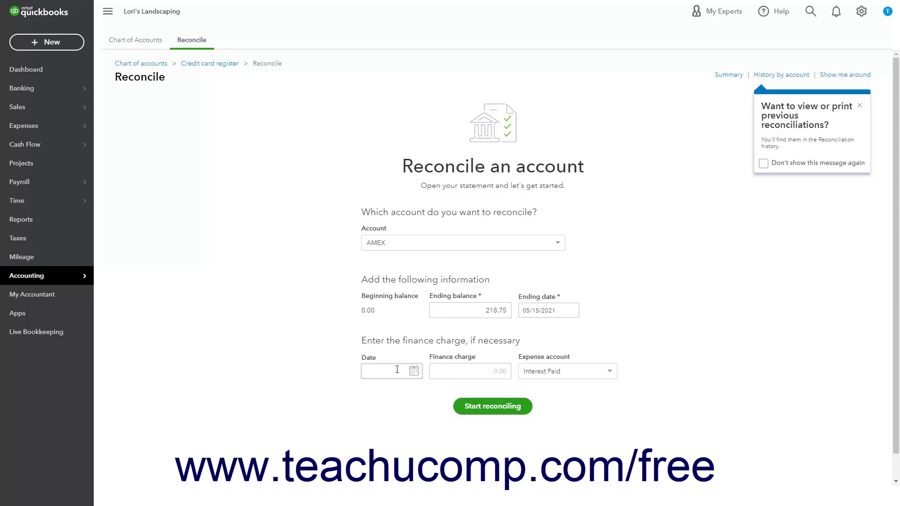
# Leave the finance charge blank and the expense account on Interest Paid, and start reconciling the account
pyautogui.click(445, 372)
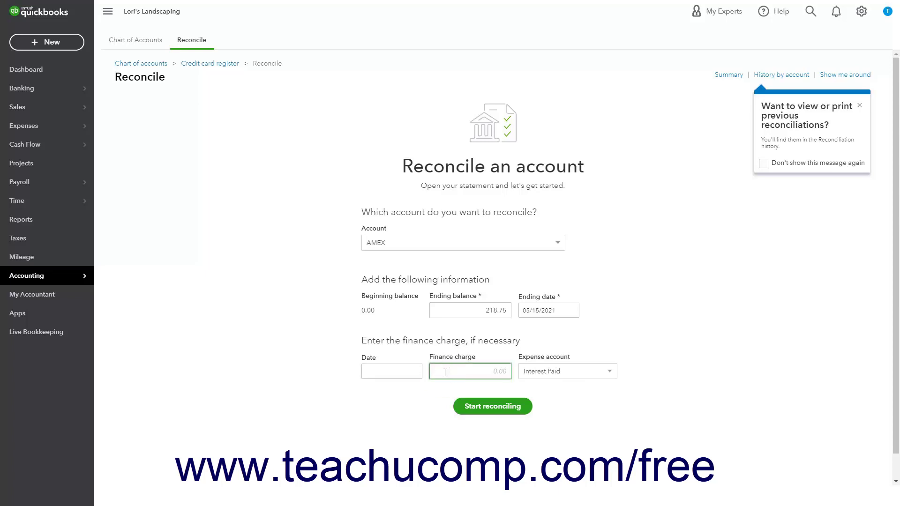
pyautogui.click(611, 373)
pyautogui.click(612, 373)
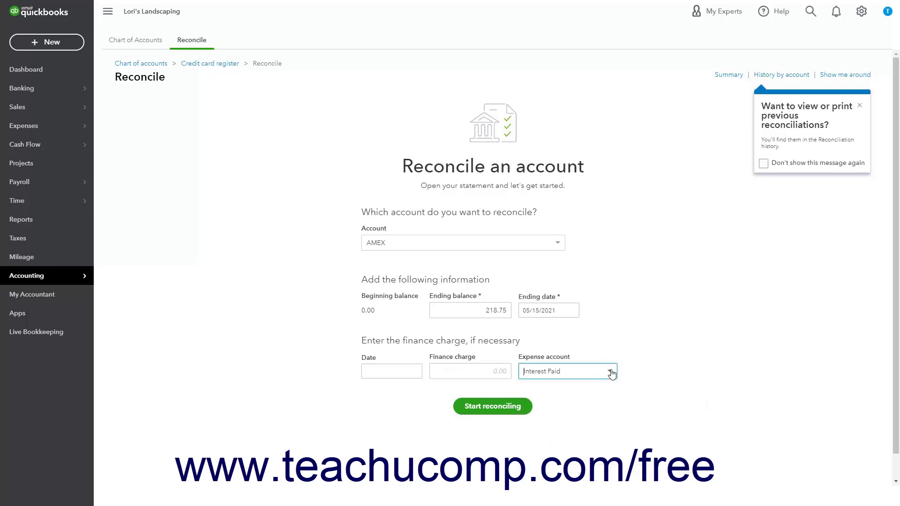
pyautogui.click(504, 407)
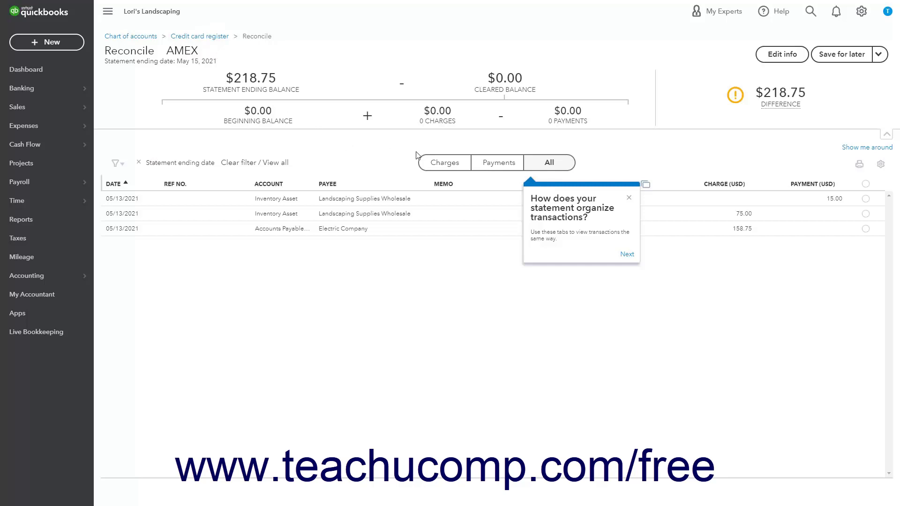
# Try the charges, payments and all views of the transaction list, and dismiss the guidance tips covering it
pyautogui.click(448, 164)
pyautogui.click(493, 164)
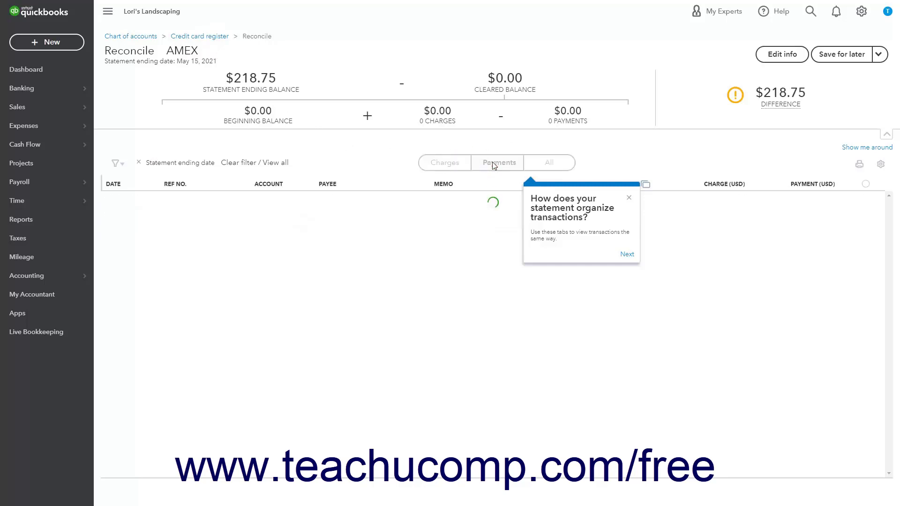
pyautogui.click(554, 167)
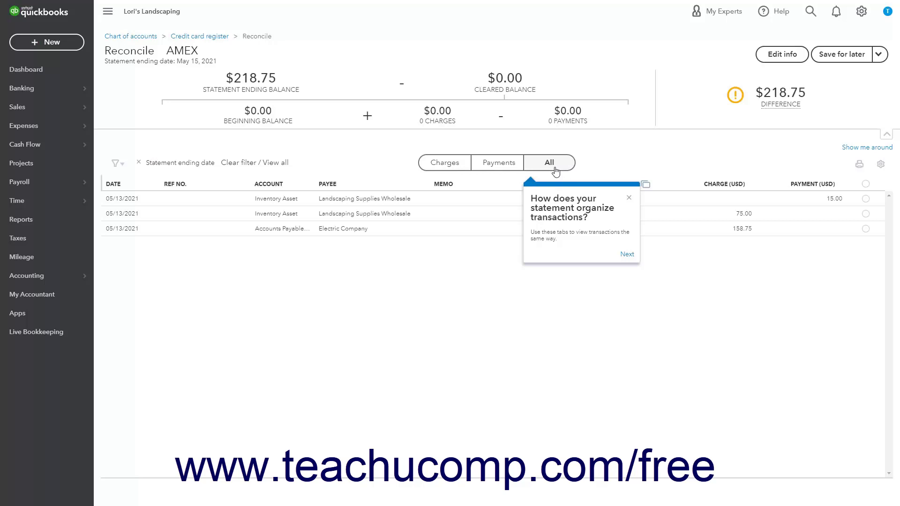
pyautogui.click(629, 201)
pyautogui.click(858, 144)
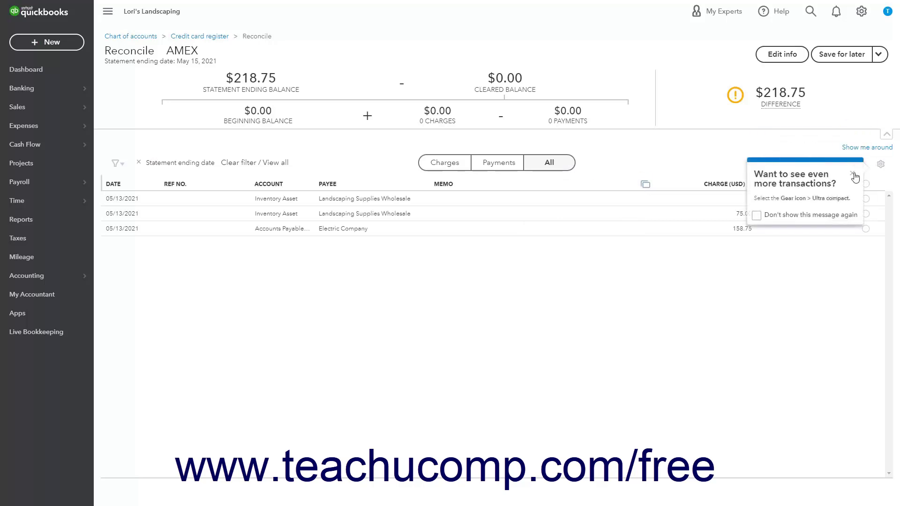
pyautogui.click(853, 175)
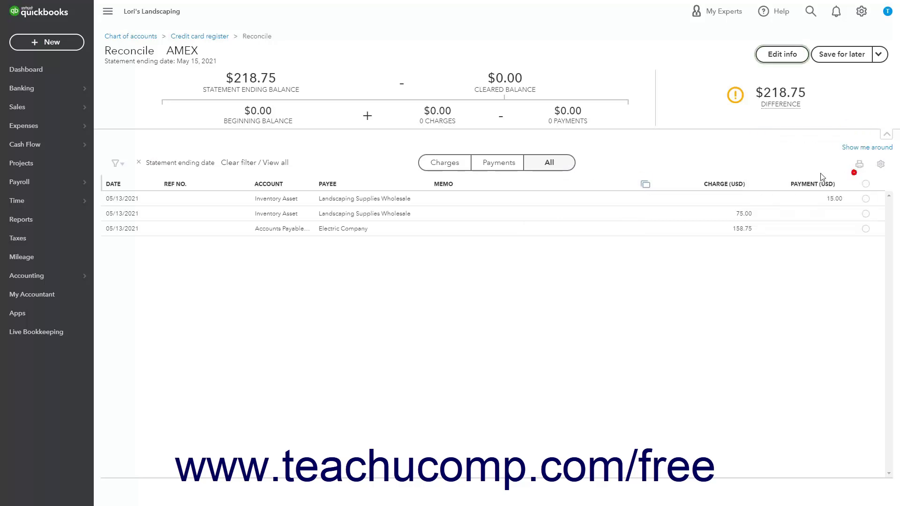
# View only the AMEX charges and only the payments, and return to showing all transactions
pyautogui.click(461, 166)
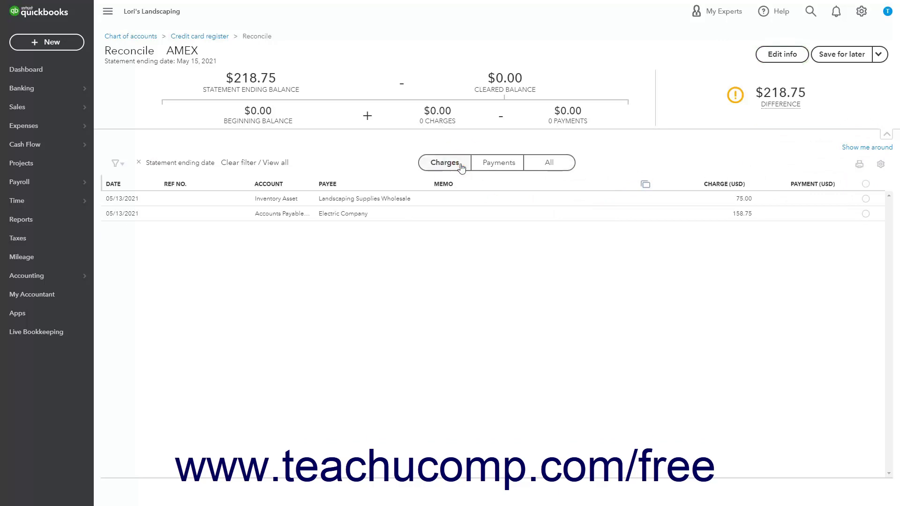
pyautogui.click(499, 169)
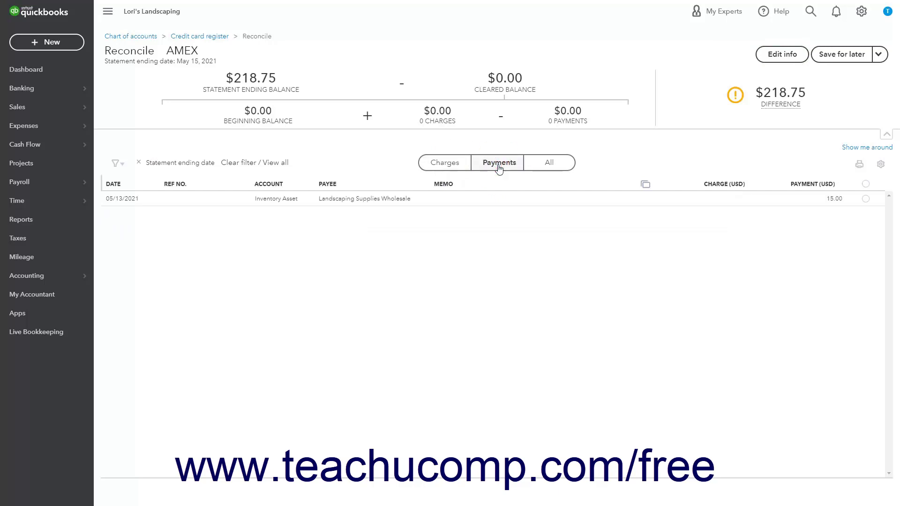
pyautogui.click(548, 170)
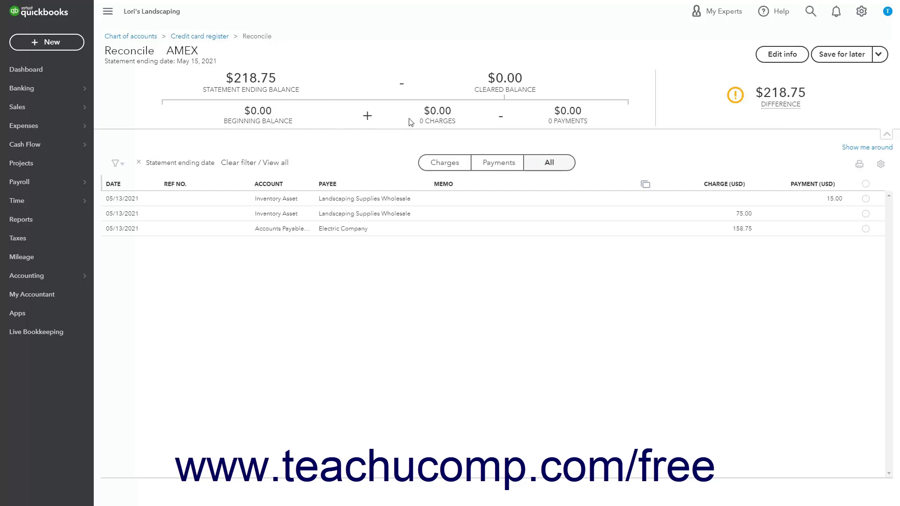
# Mark the 15.00 payment and the 75.00 and 158.75 charges as cleared against the statement
pyautogui.click(866, 200)
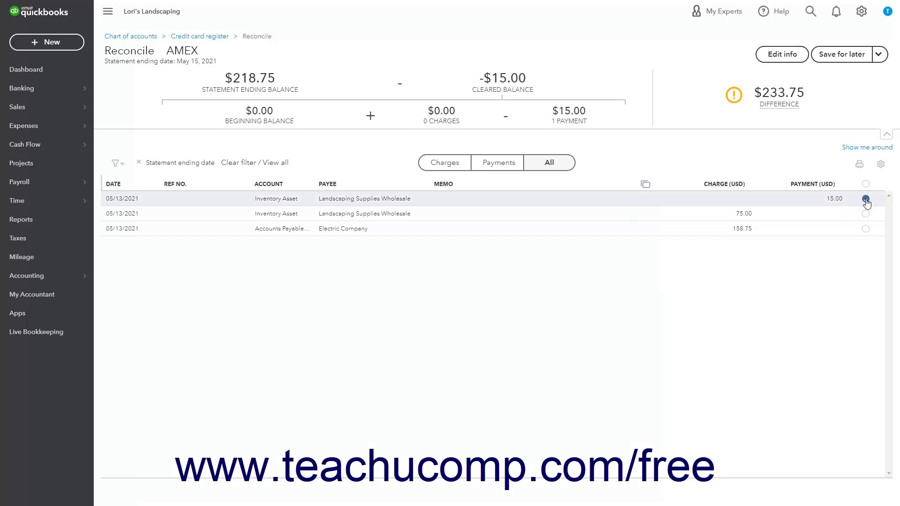
pyautogui.click(866, 214)
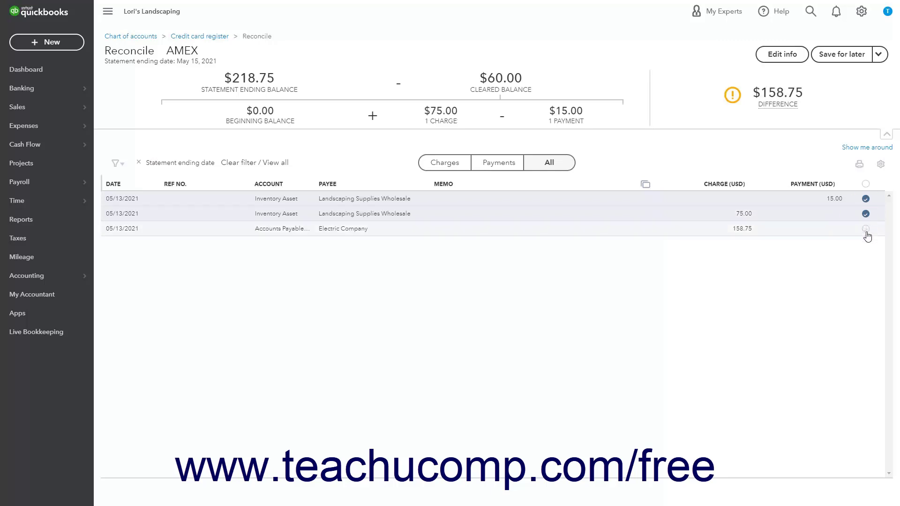
pyautogui.click(865, 231)
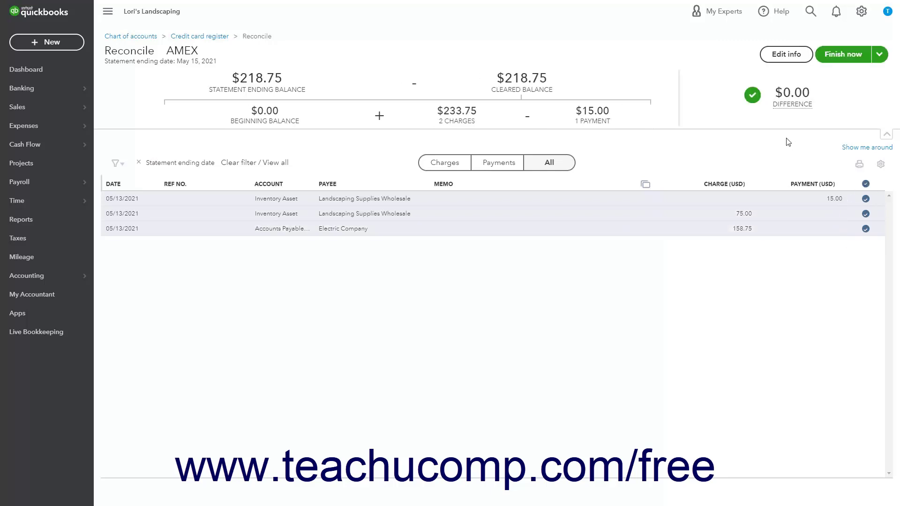
# Inspect the transaction filter options and the statement information editor, and close them without making changes
pyautogui.click(741, 106)
pyautogui.click(121, 167)
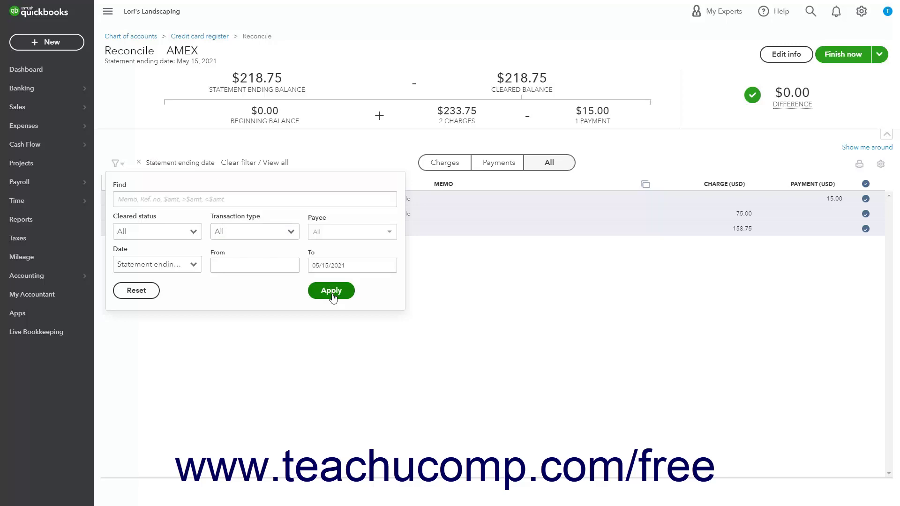
pyautogui.click(314, 162)
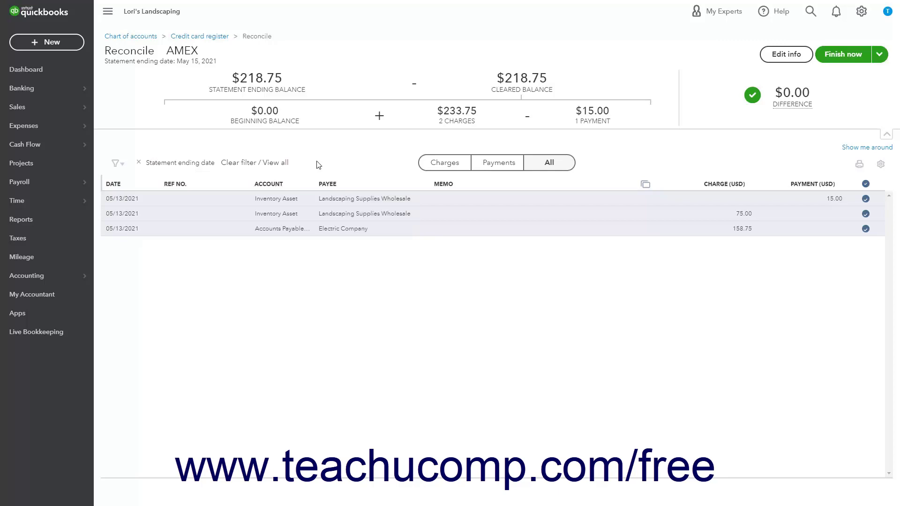
pyautogui.click(773, 60)
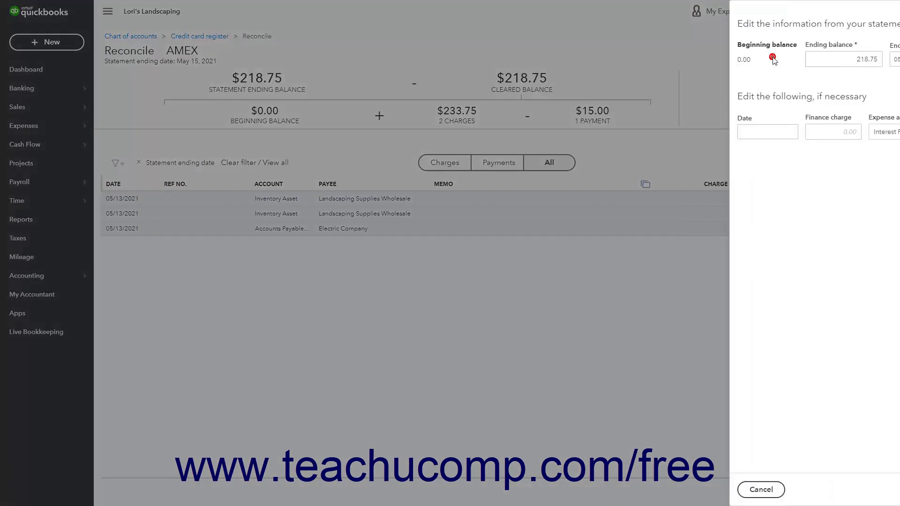
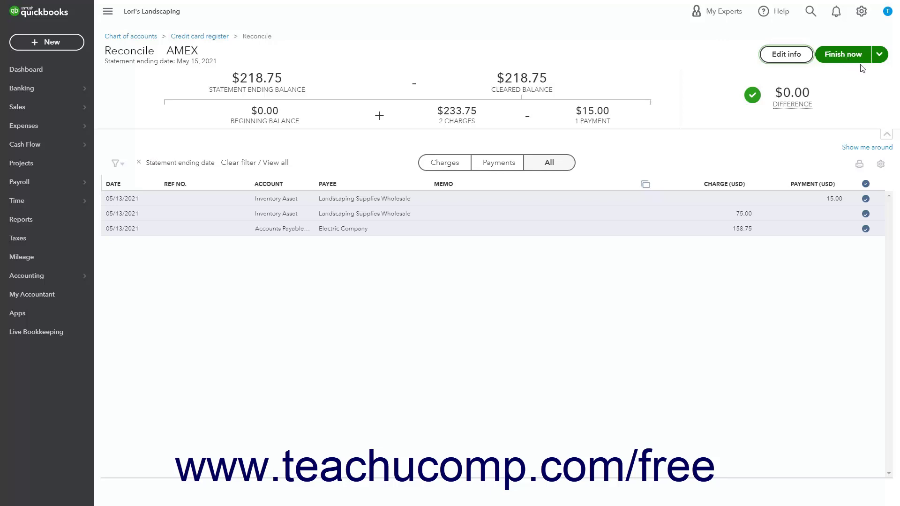
# Save the AMEX reconciliation for later and return to the dashboard
pyautogui.click(880, 56)
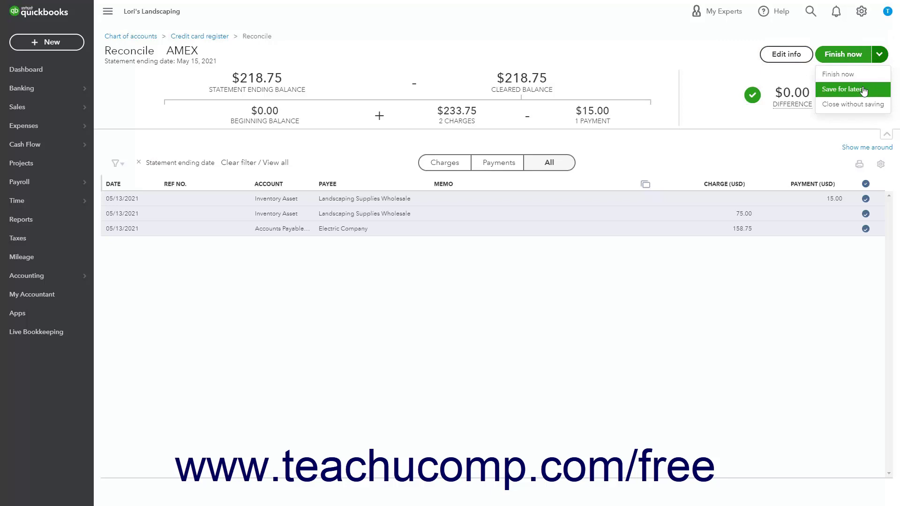
pyautogui.click(864, 91)
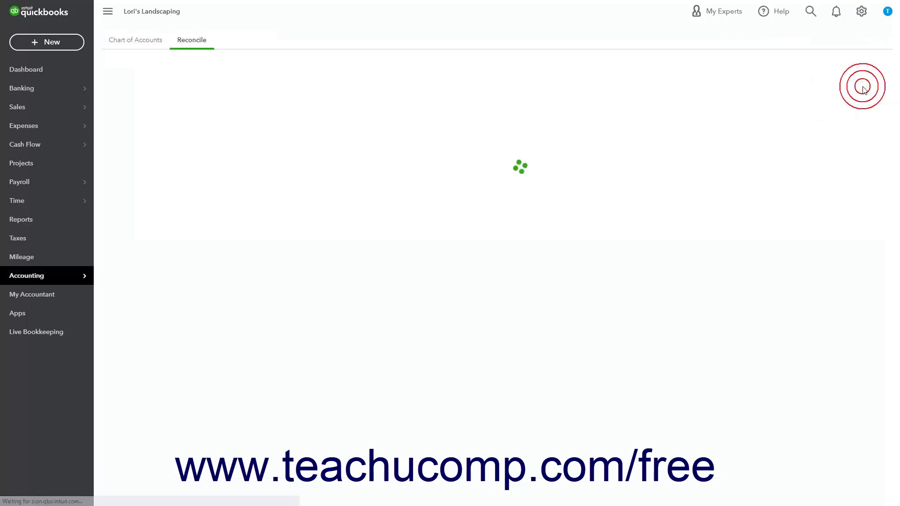
pyautogui.click(65, 75)
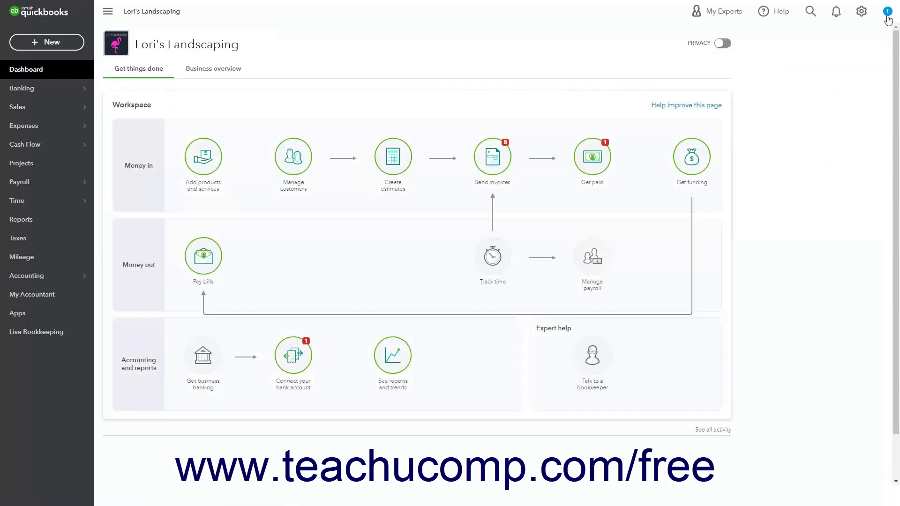
# Reopen the Reconcile tool and select the AMEX account with the saved reconciliation
pyautogui.click(871, 13)
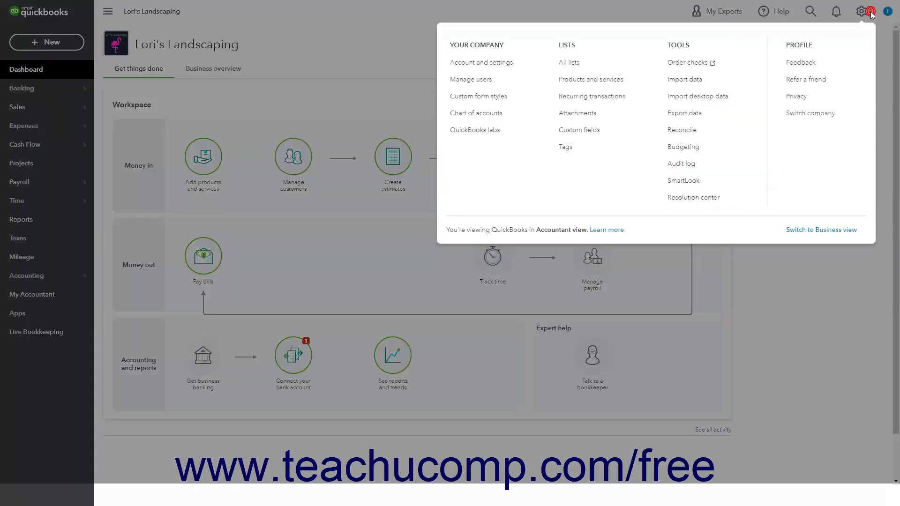
pyautogui.click(707, 129)
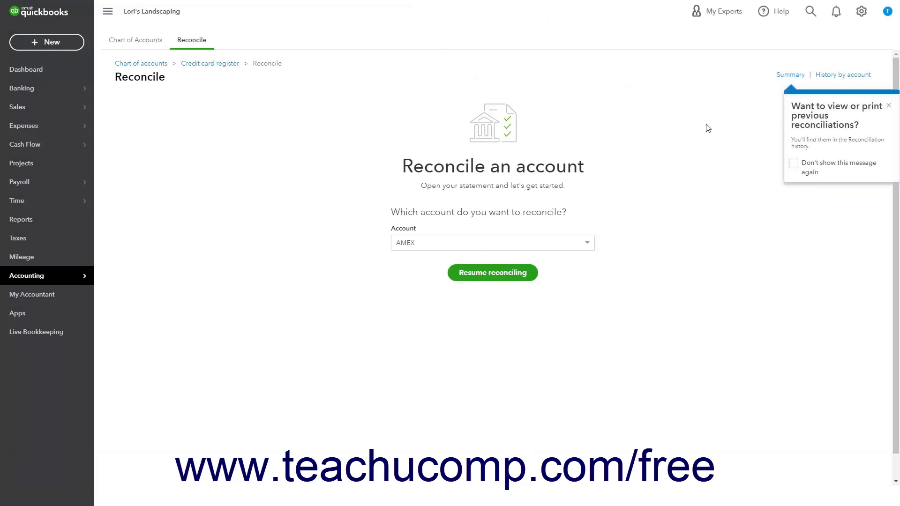
pyautogui.click(586, 243)
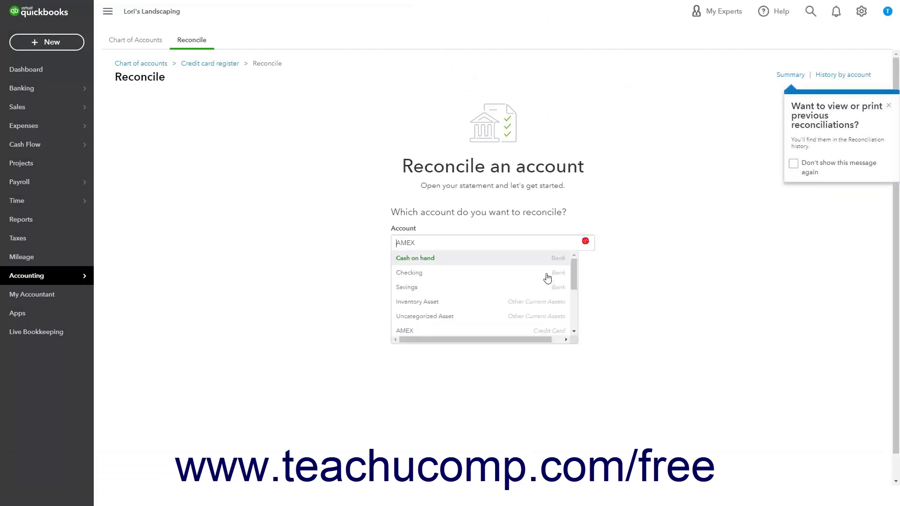
pyautogui.click(474, 333)
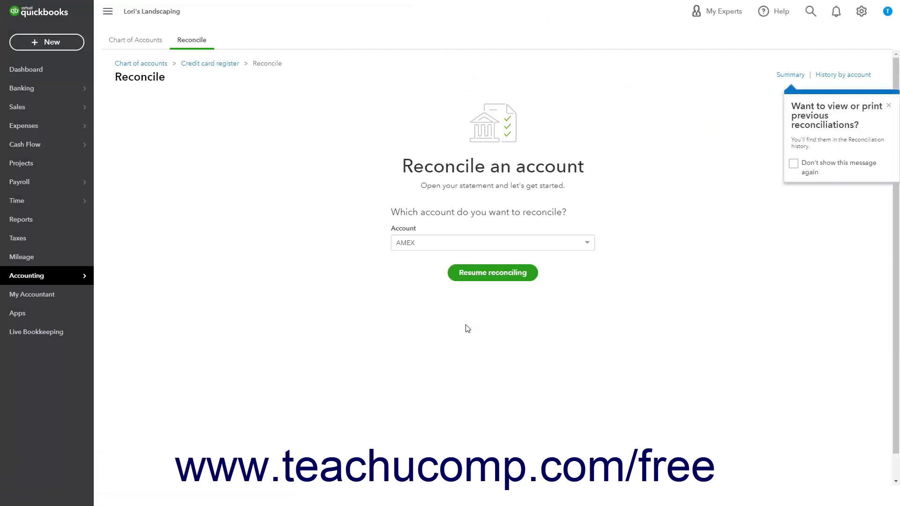
# Resume the saved AMEX reconciliation and dismiss the tips about reviewing more transactions
pyautogui.click(485, 280)
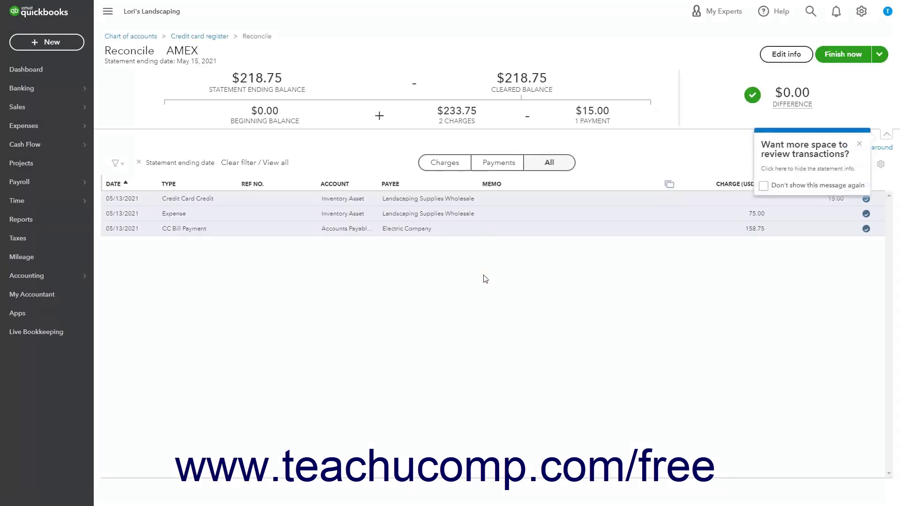
pyautogui.click(859, 144)
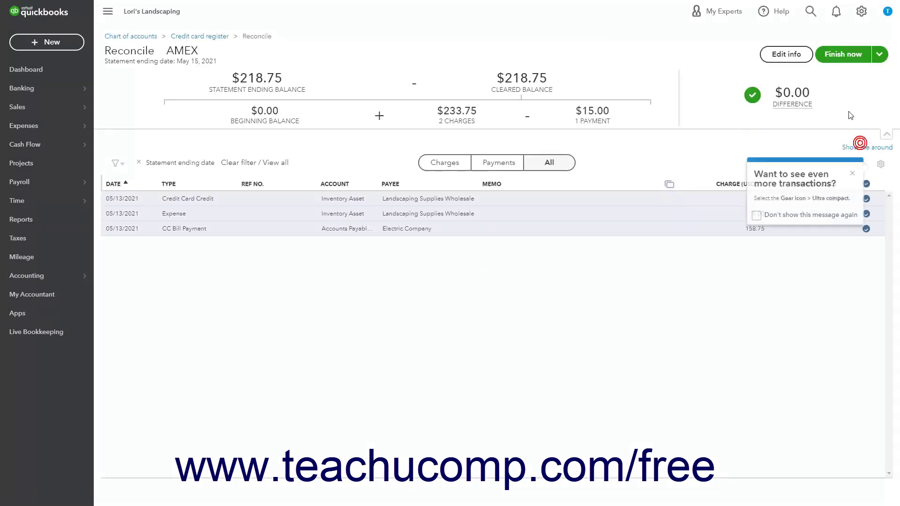
pyautogui.click(853, 175)
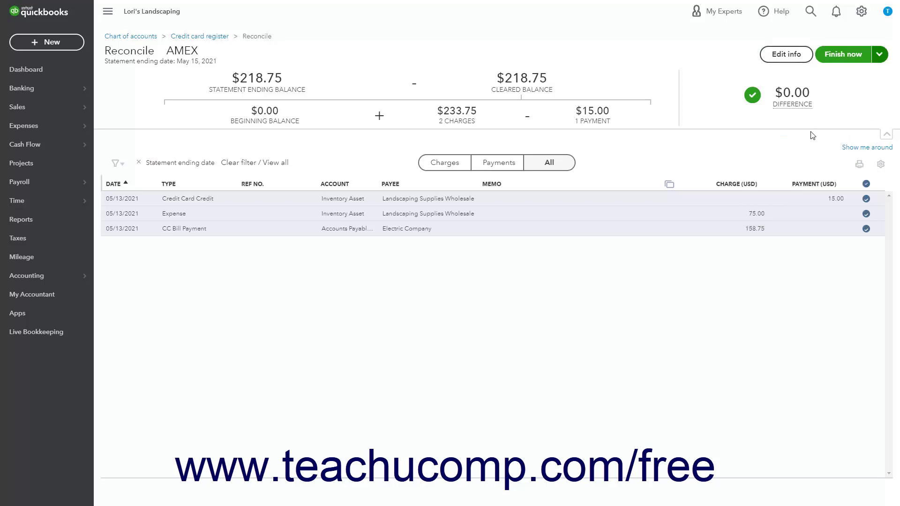
pyautogui.click(879, 54)
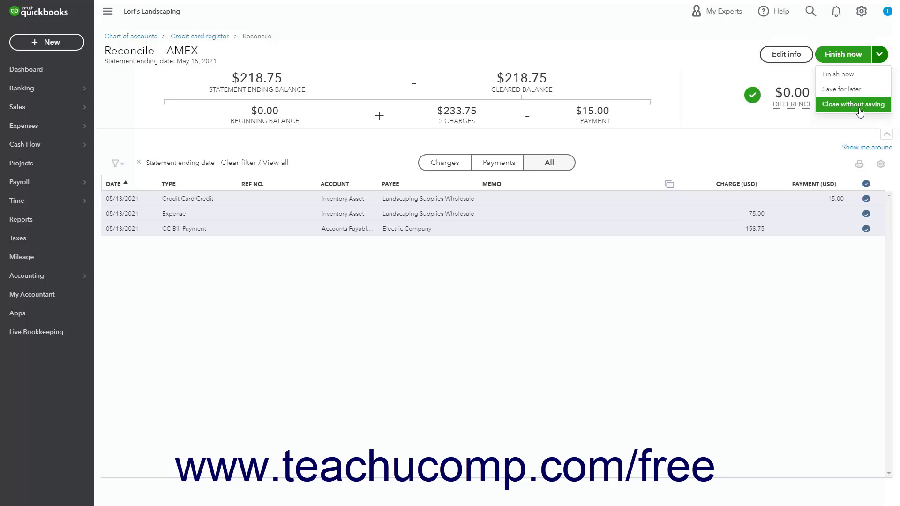
pyautogui.click(860, 106)
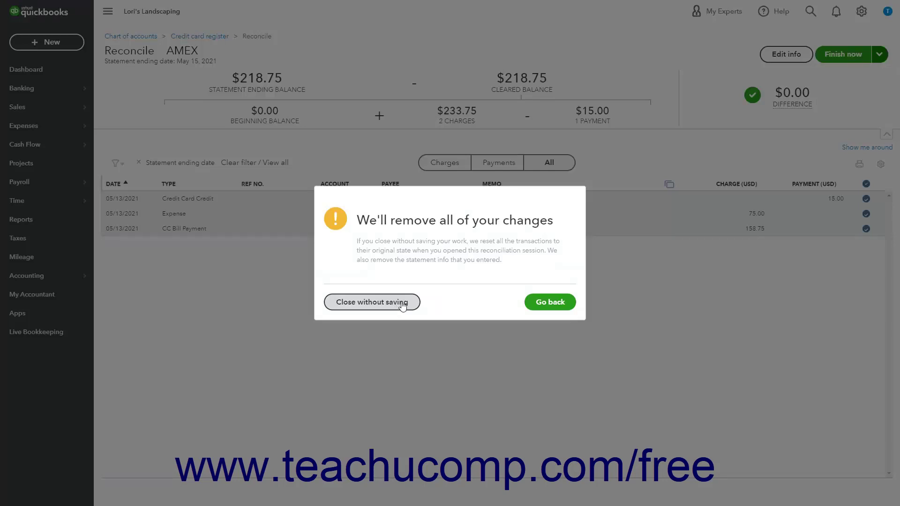
pyautogui.click(550, 304)
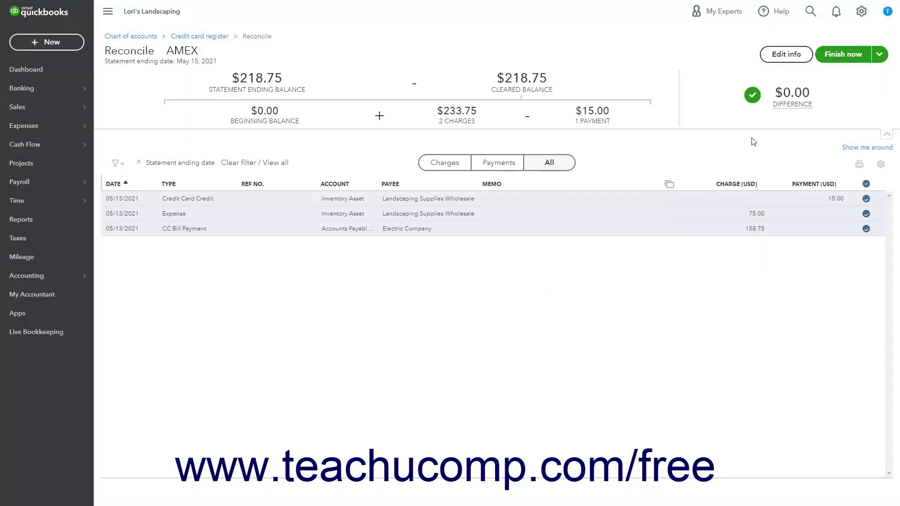
# Finish the reconciliation by entering a bill to pay later, adding American Express as the bill's new vendor
pyautogui.click(831, 54)
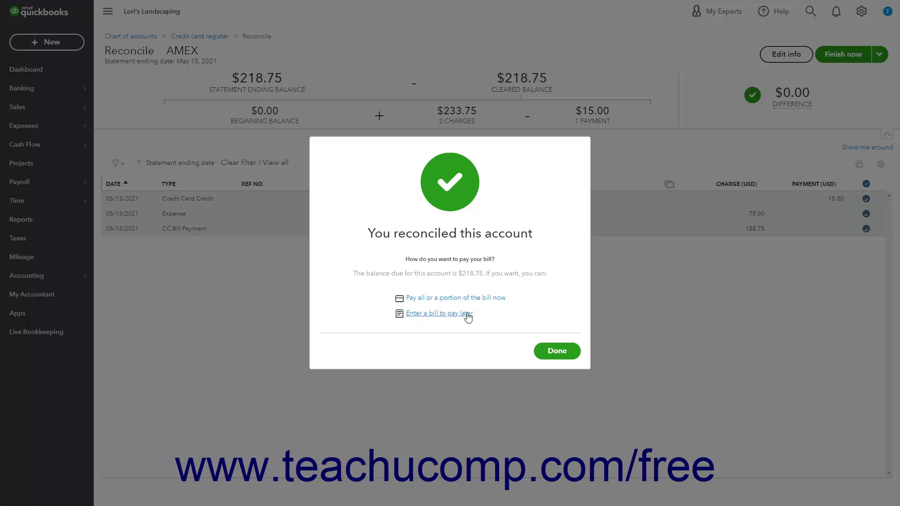
pyautogui.click(462, 314)
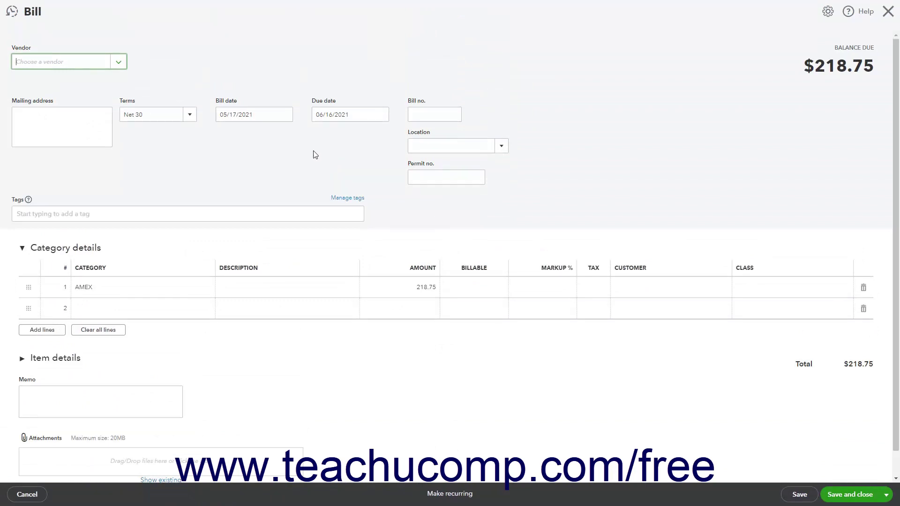
pyautogui.click(119, 63)
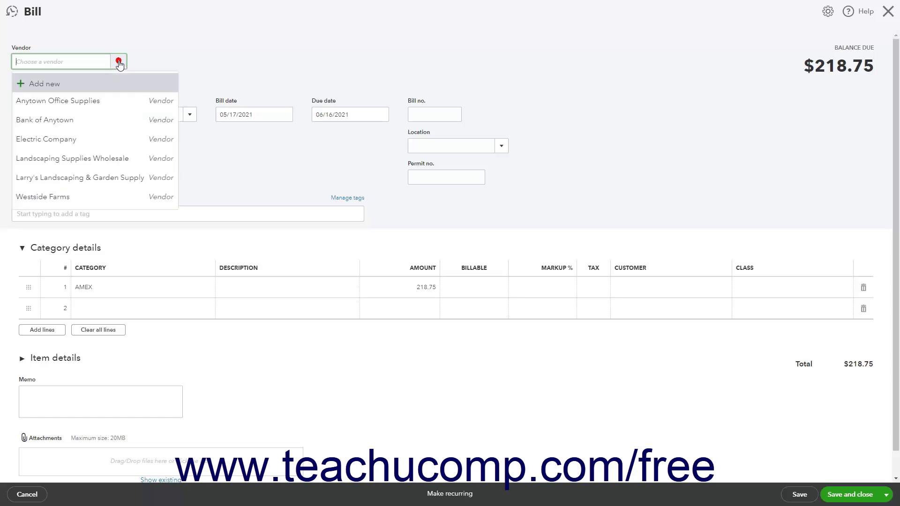
pyautogui.write('American Express')
pyautogui.click(102, 85)
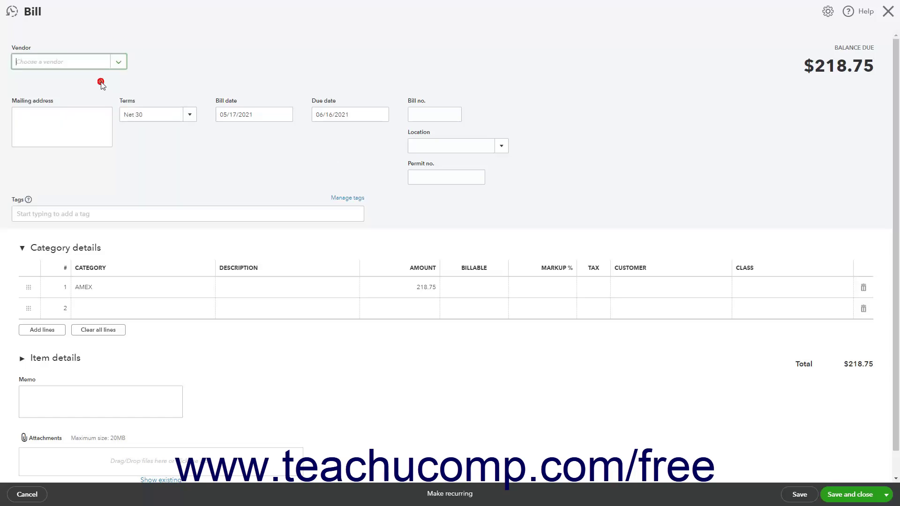
pyautogui.click(138, 150)
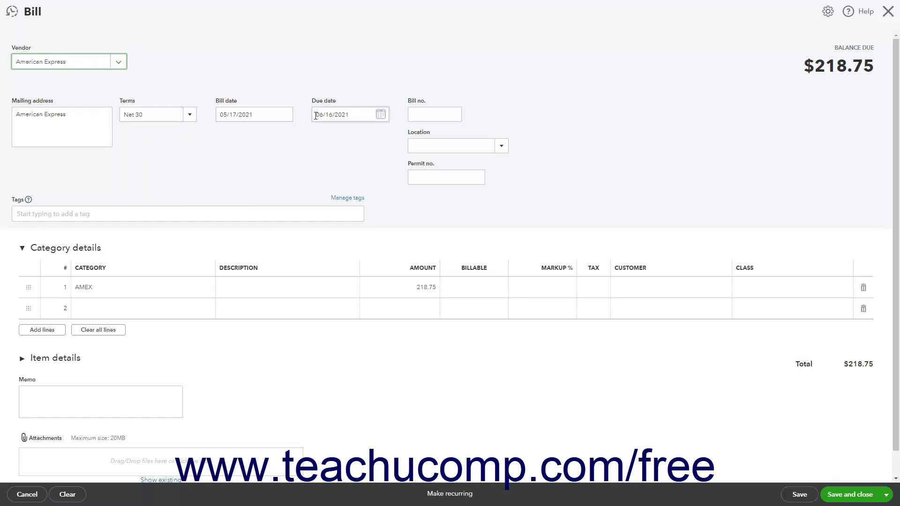
# Set the bill's due date to 06/10/2021, and save and close the bill and the completed reconciliation
pyautogui.click(380, 114)
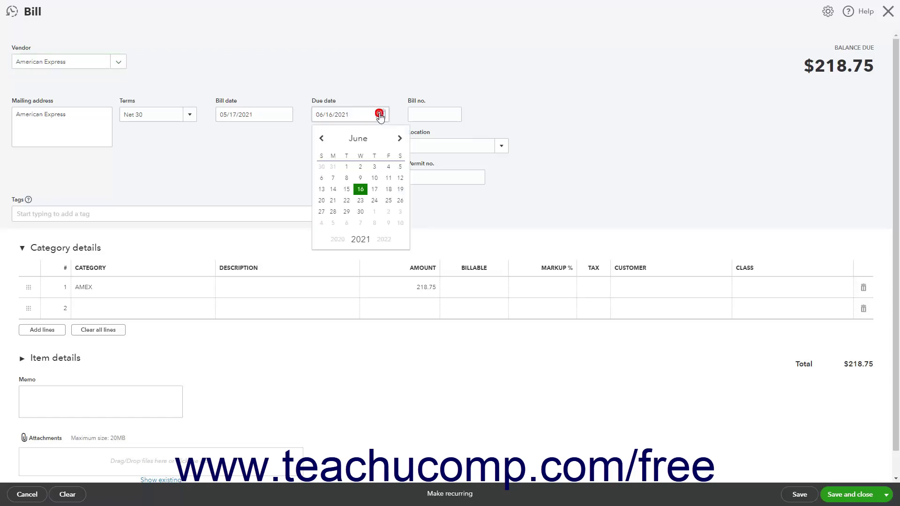
pyautogui.click(374, 179)
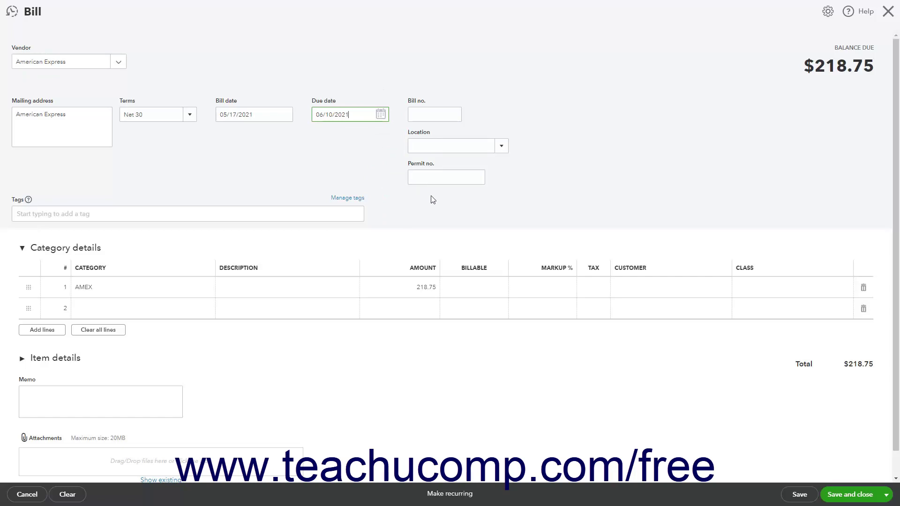
pyautogui.click(835, 495)
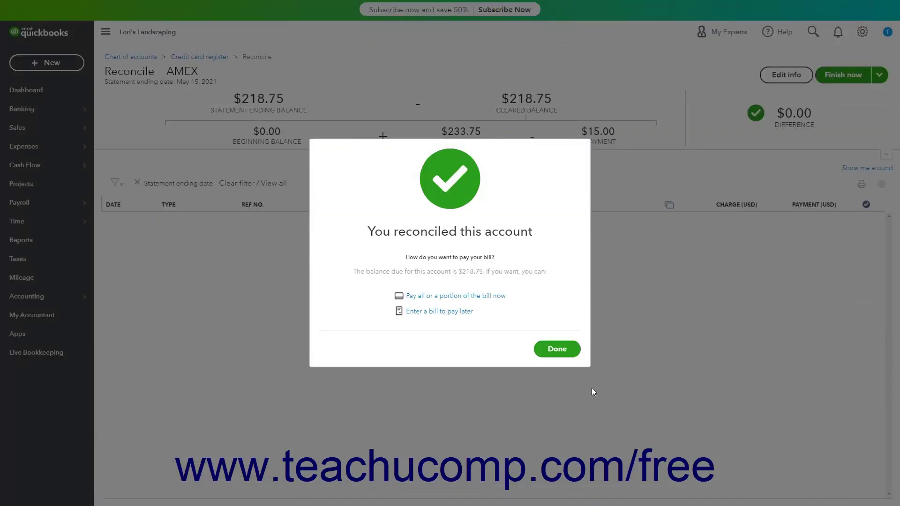
pyautogui.click(558, 350)
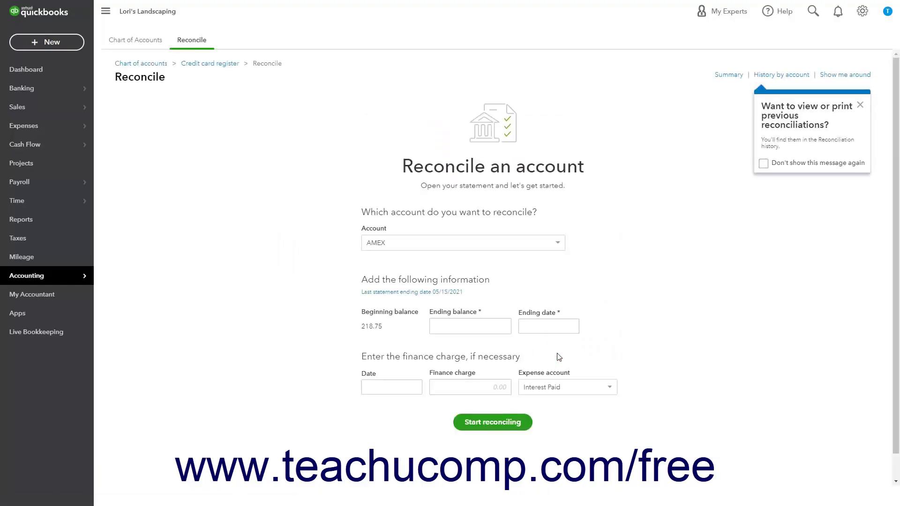